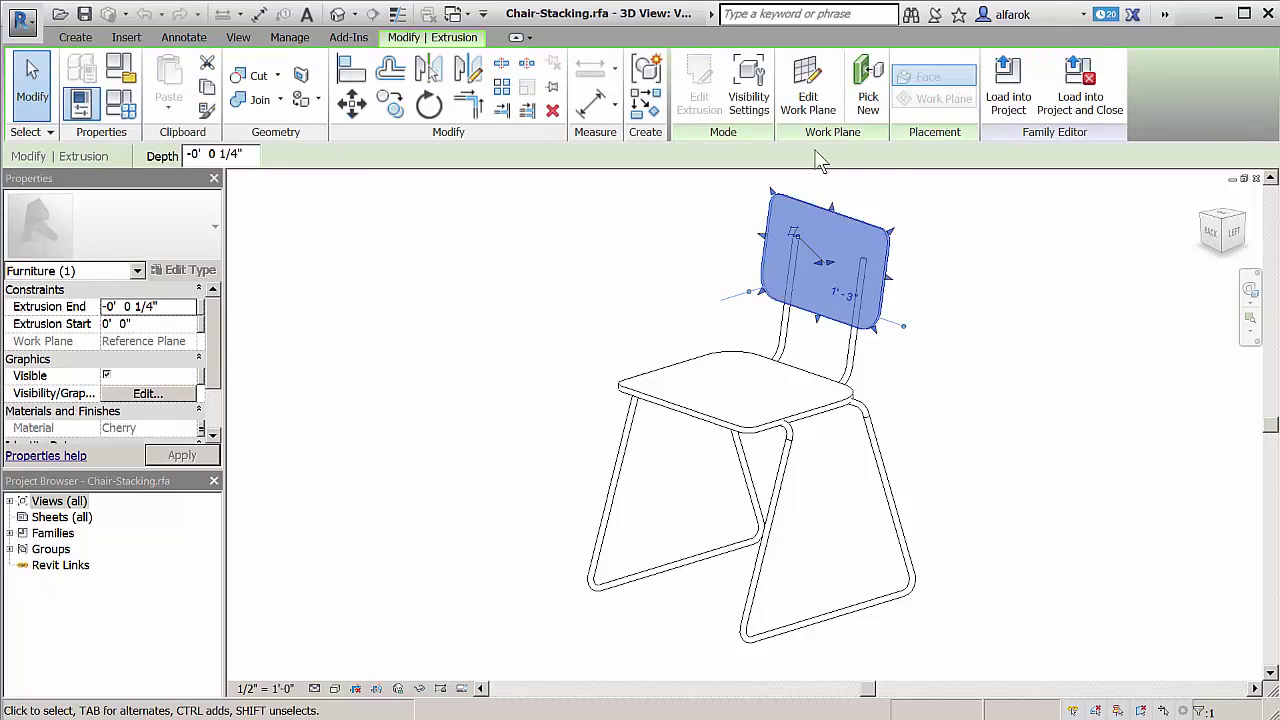
Edit the backrest extrusion sketch and view it from the Back, zoomed and centered
left_click(699, 100)
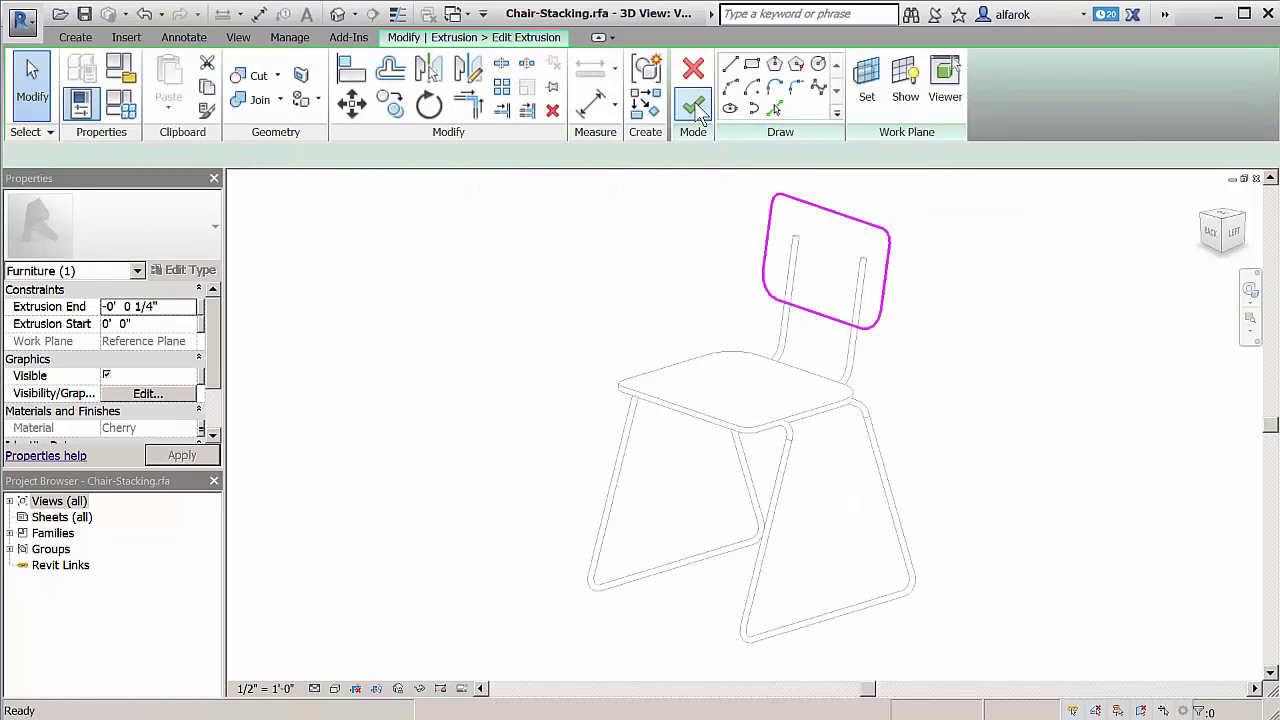
left_click(1210, 237)
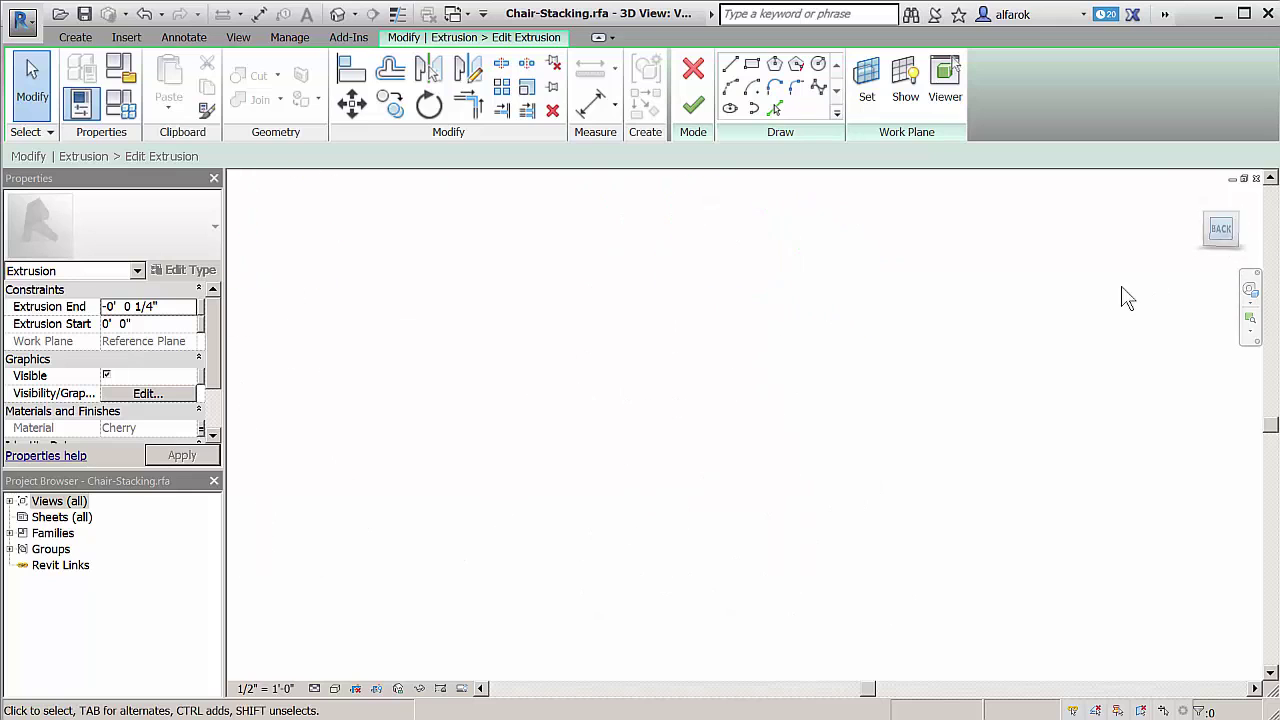
middle_click_drag(741, 373, 751, 477)
scroll(666, 289, "up", 1)
scroll(690, 327, "up", 3)
scroll(751, 403, "up", 2)
mouse_move(895, 432)
middle_mouse_down()
mouse_move(774, 403)
mouse_move(800, 403)
middle_mouse_up()
scroll(770, 400, "up", 1)
scroll(770, 400, "up", 1)
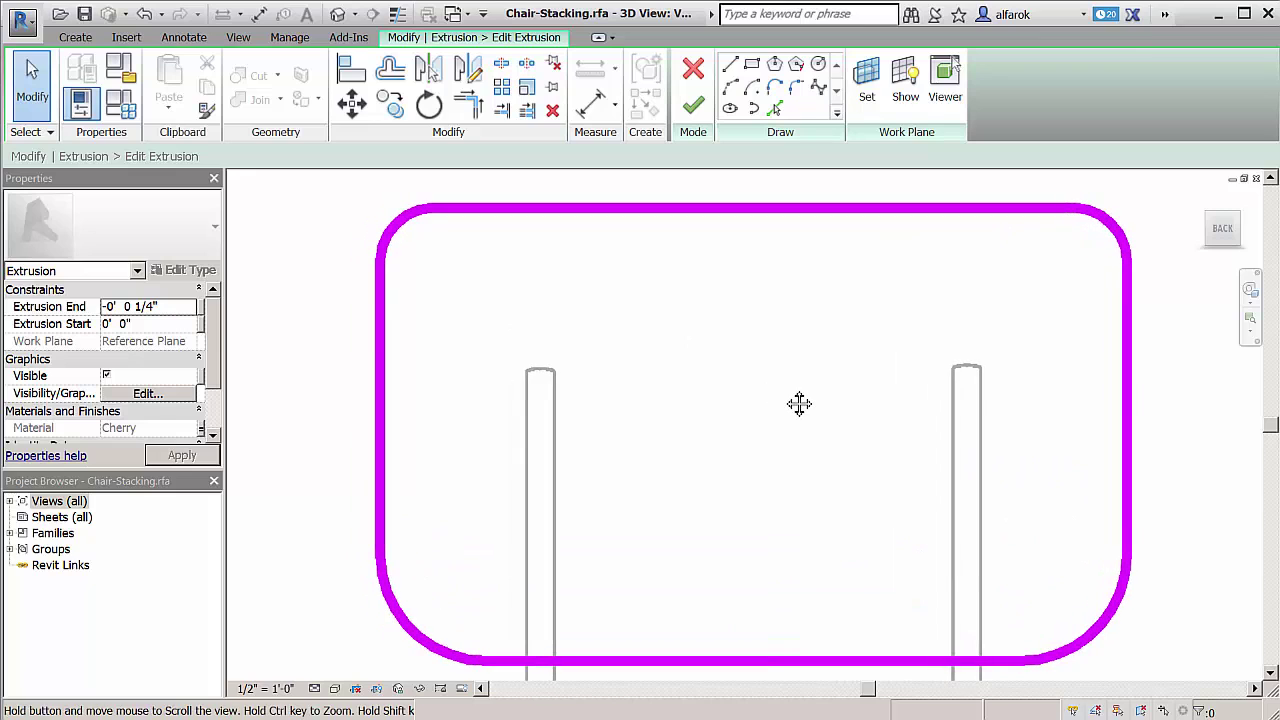
Enlarge the upper-left corner arc to about 0'-5 41/64" radius and finish the edit
left_click(396, 233)
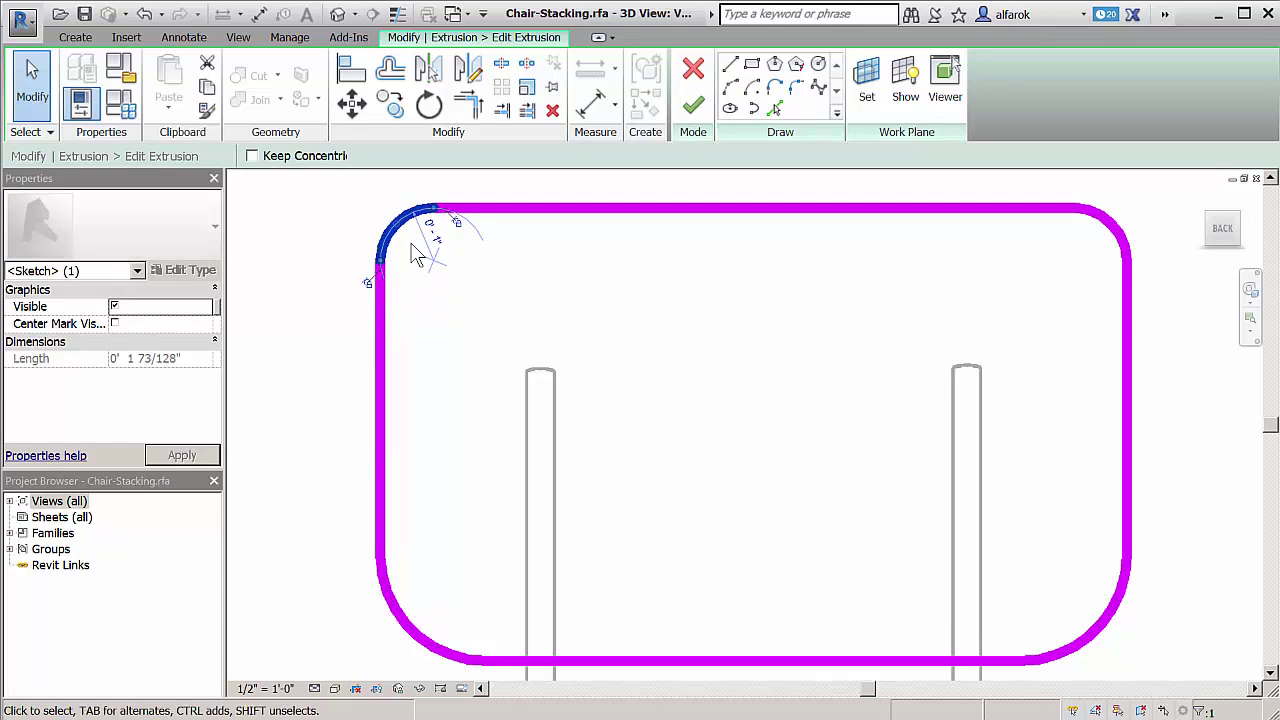
mouse_move(397, 219)
left_mouse_down()
mouse_move(477, 283)
mouse_move(512, 293)
mouse_move(446, 238)
mouse_move(497, 292)
left_mouse_up()
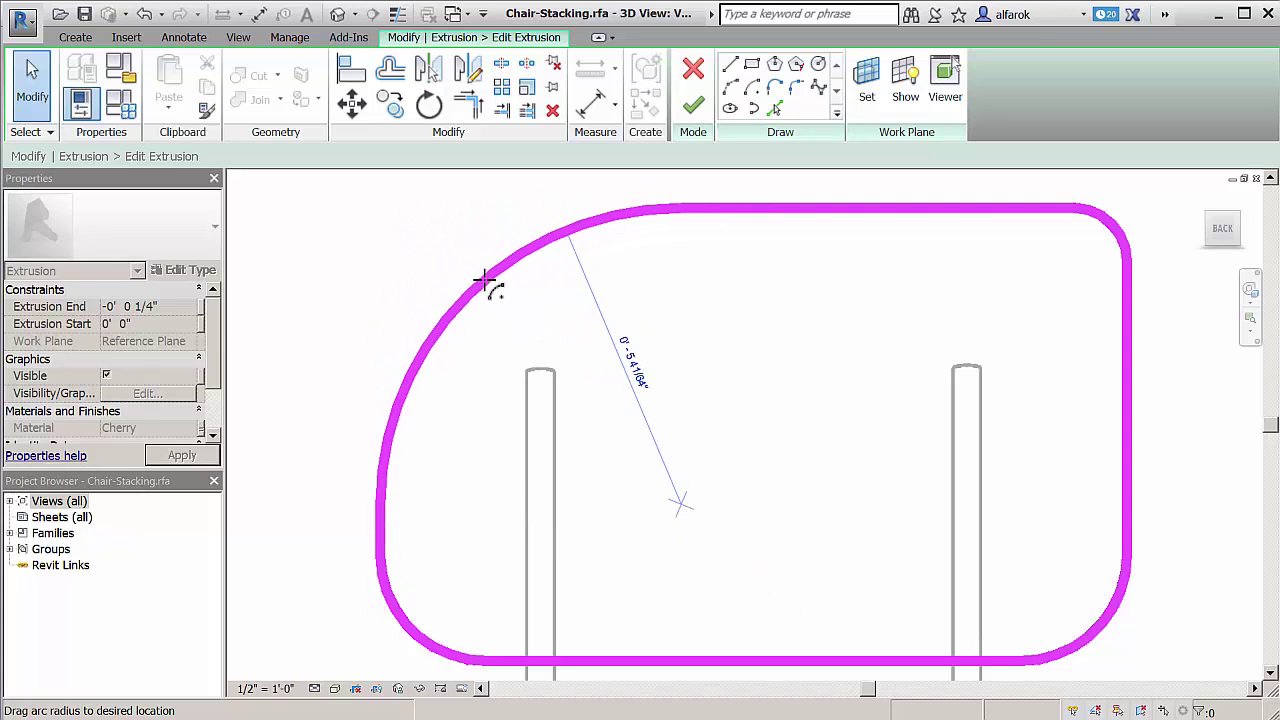
left_click_drag(497, 292, 485, 282)
left_click(692, 105)
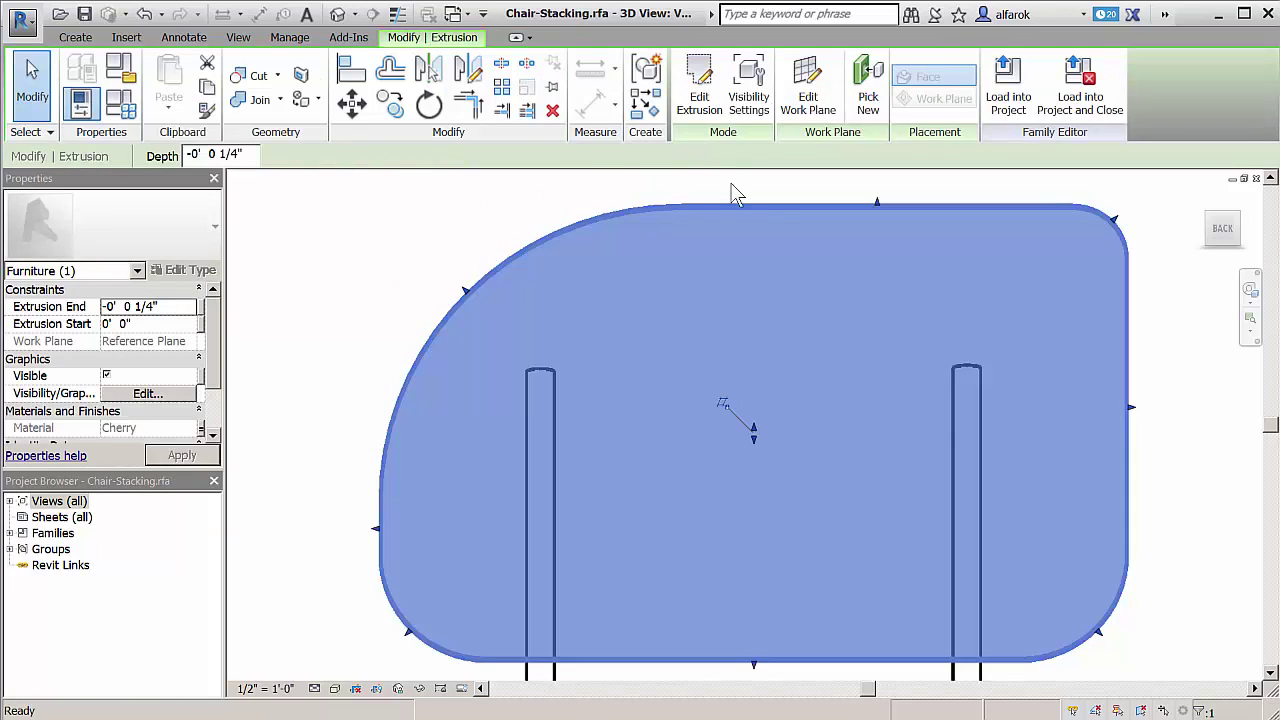